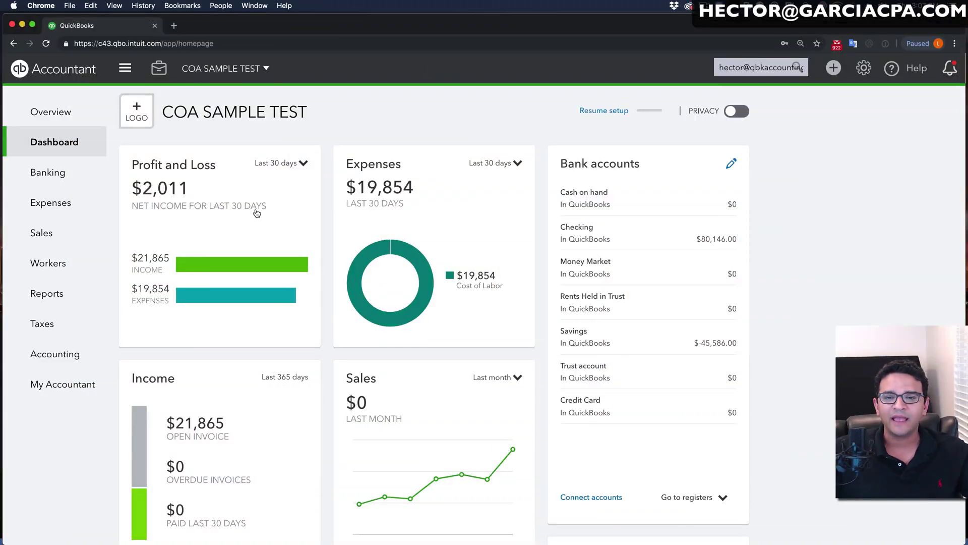
Step: Review the 2,011 net income figure and the Chart of Accounts, then return to the dashboard
{"action": "right_click", "coordinate": [189, 192]}
{"action": "left_click", "coordinate": [178, 196]}
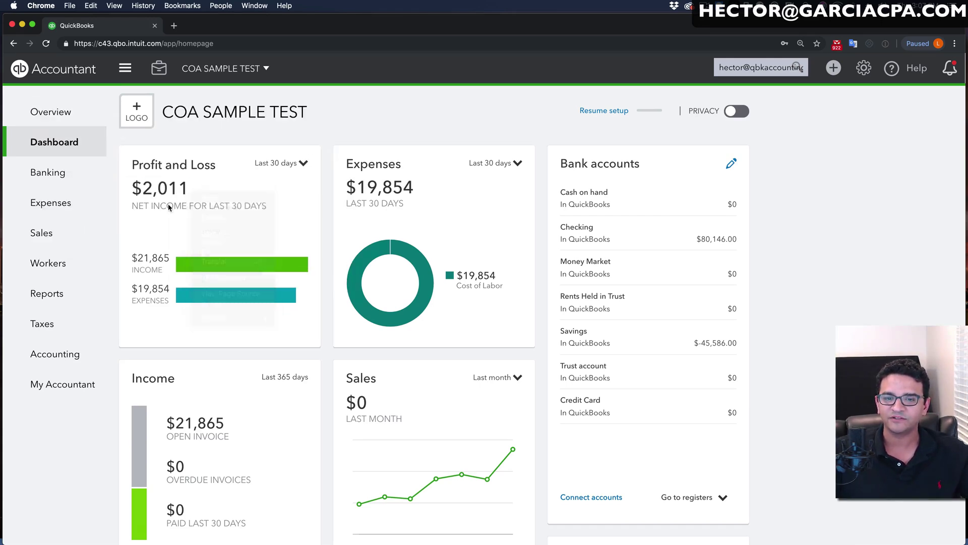
{"action": "right_click", "coordinate": [182, 186]}
{"action": "left_click", "coordinate": [368, 201]}
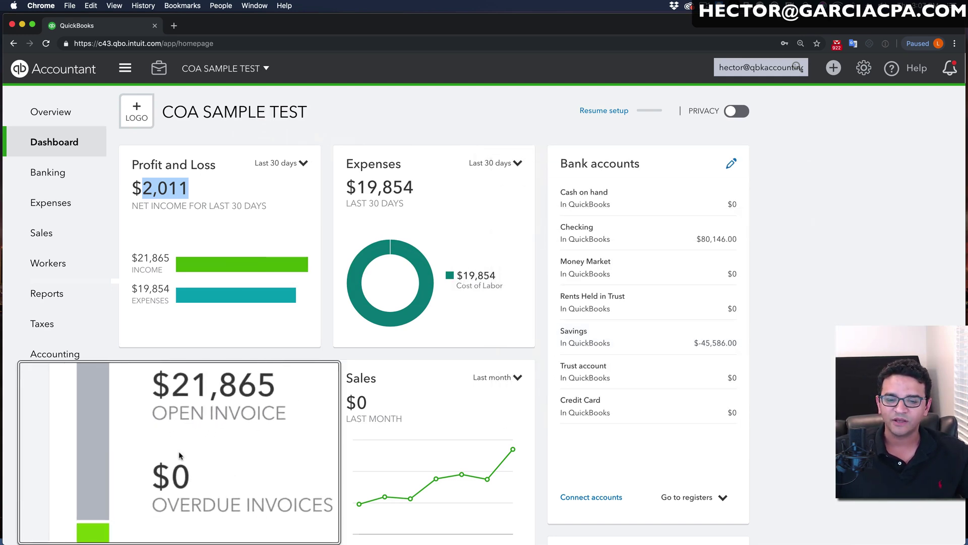
{"action": "mouse_move", "coordinate": [46, 355]}
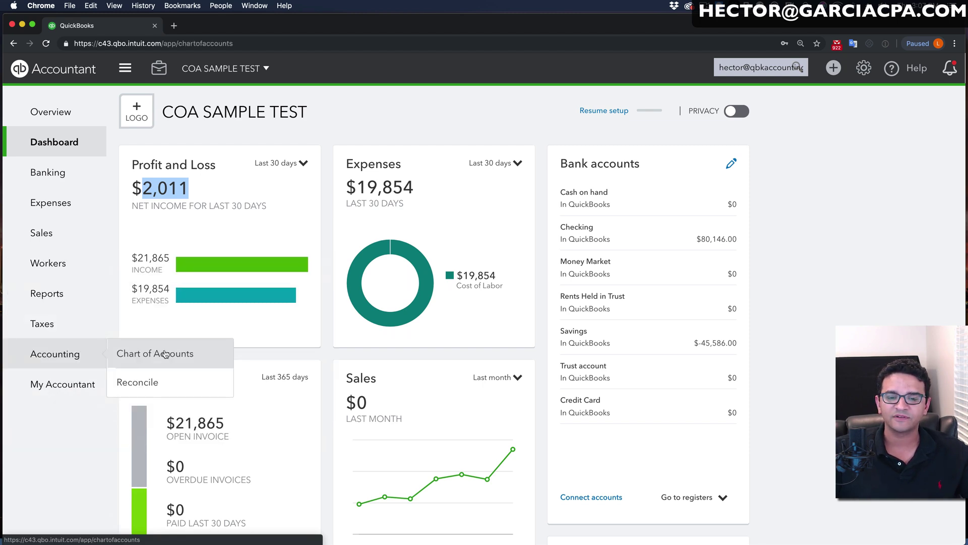
{"action": "left_click", "coordinate": [166, 355]}
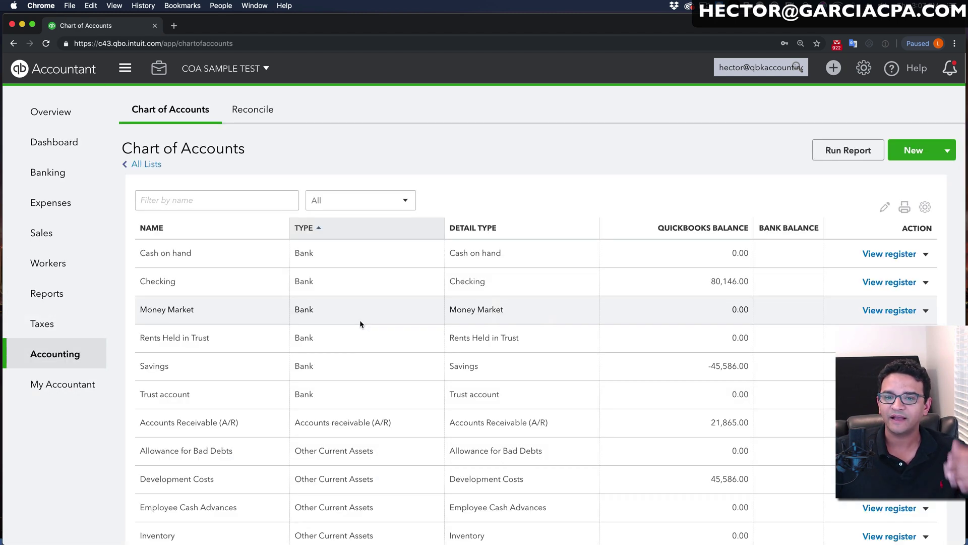
{"action": "scroll", "coordinate": [359, 320], "scroll_direction": "down", "scroll_amount": 10}
{"action": "scroll", "coordinate": [359, 321], "scroll_direction": "up", "scroll_amount": 10}
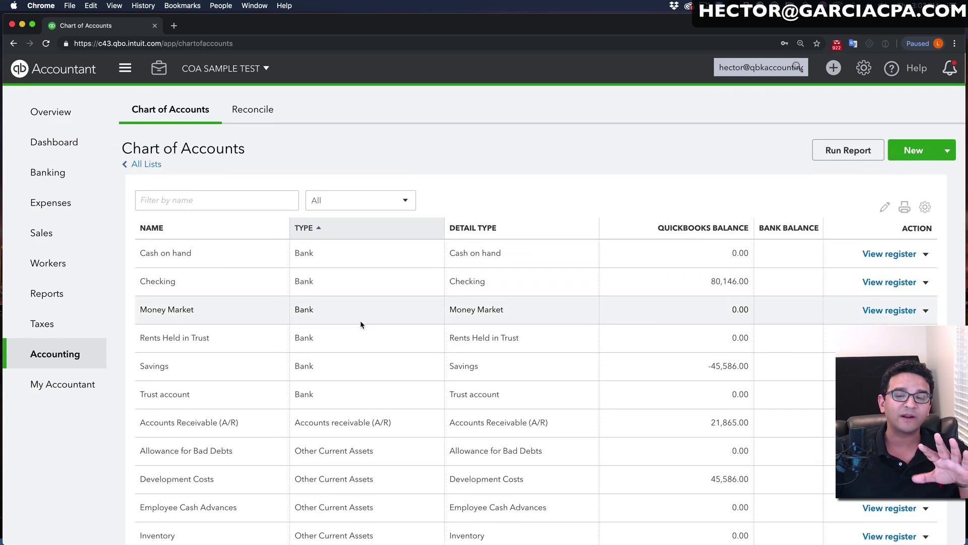
{"action": "left_click", "coordinate": [47, 140]}
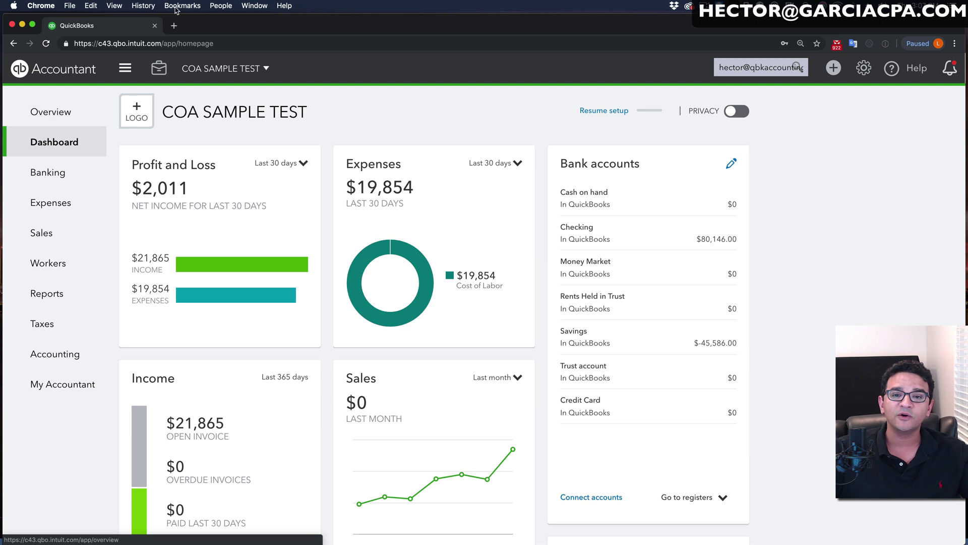
Step: Replace /homepage with /purgecompany in the web address and remove stray characters
{"action": "left_click", "coordinate": [145, 43]}
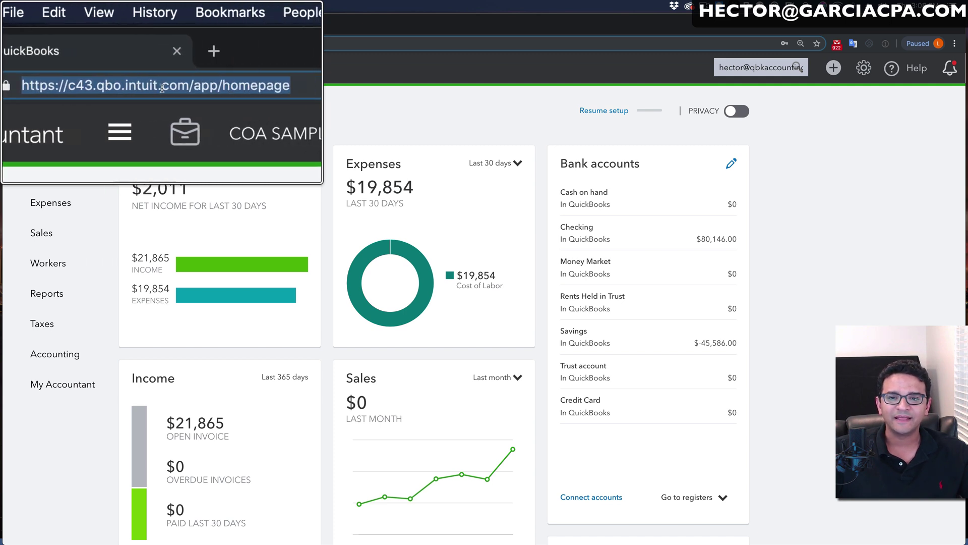
{"action": "left_click", "coordinate": [179, 87]}
{"action": "left_click_drag", "start_coordinate": [180, 87], "coordinate": [215, 87]}
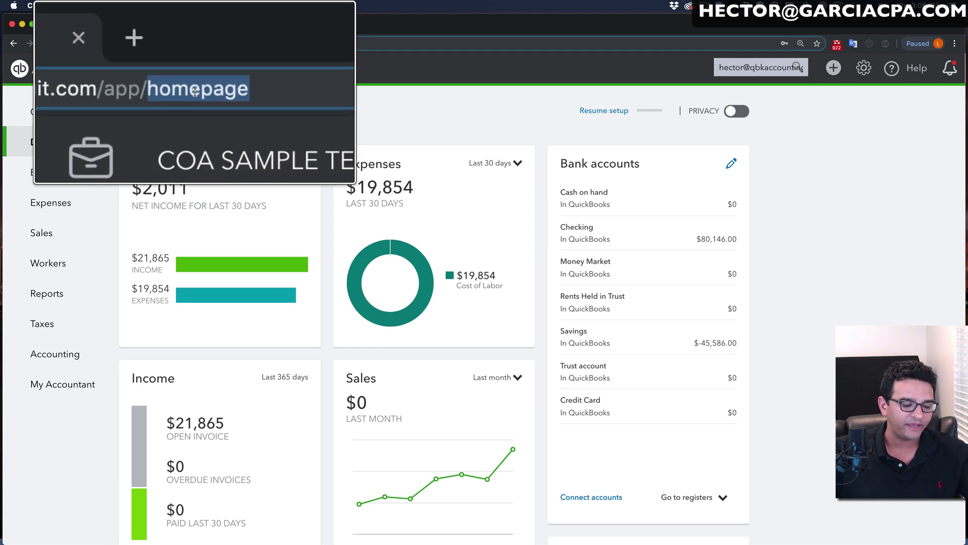
{"action": "type", "text": "/purgecompany."}
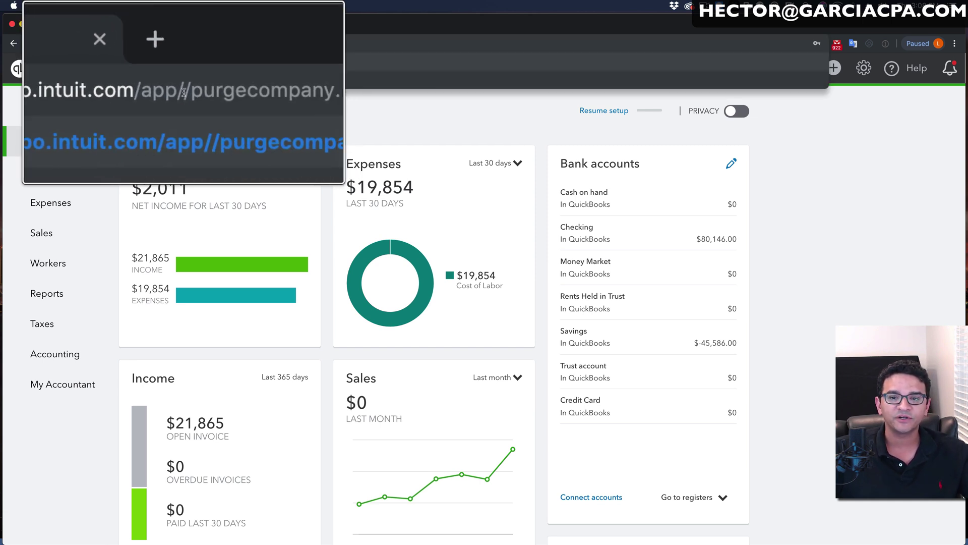
{"action": "left_click", "coordinate": [184, 92]}
{"action": "key", "text": "BackSpace"}
{"action": "key", "text": "End"}
{"action": "key", "text": "BackSpace"}
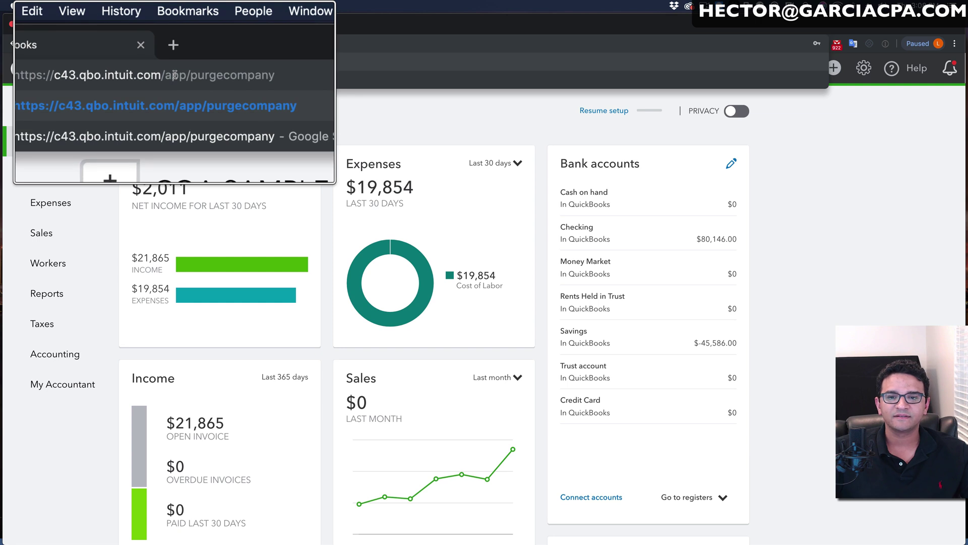
Step: Check the purgecompany address and load the wipe confirmation page
{"action": "double_click", "coordinate": [221, 76]}
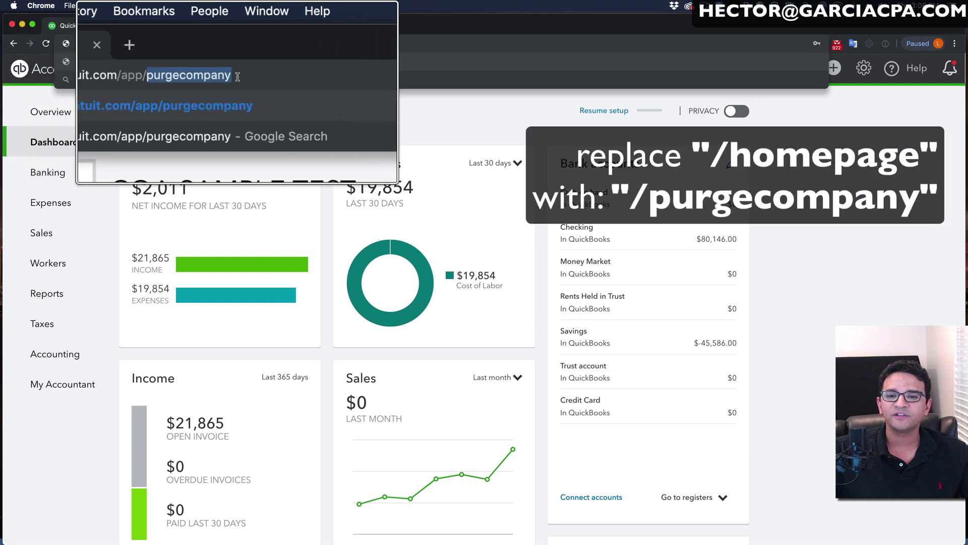
{"action": "left_click", "coordinate": [185, 75]}
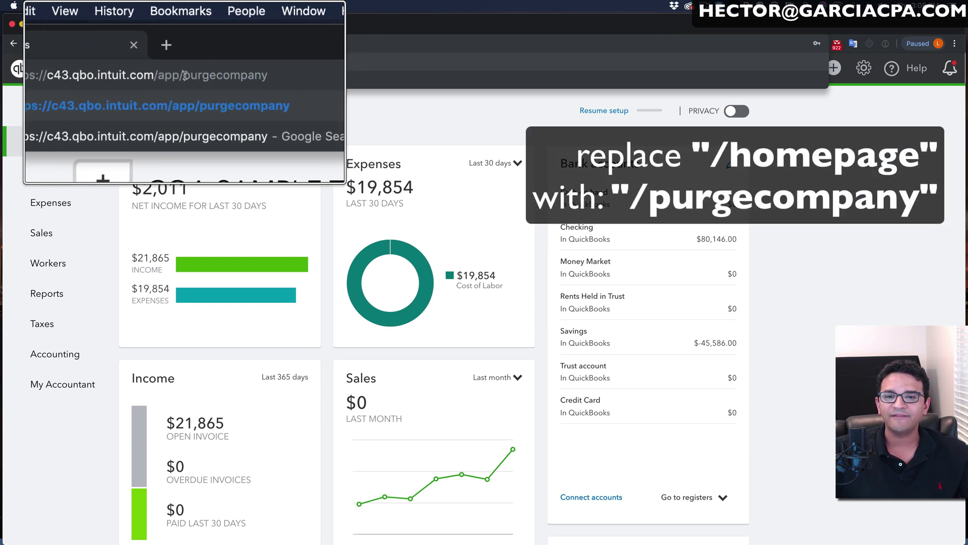
{"action": "left_click_drag", "start_coordinate": [185, 75], "coordinate": [162, 78]}
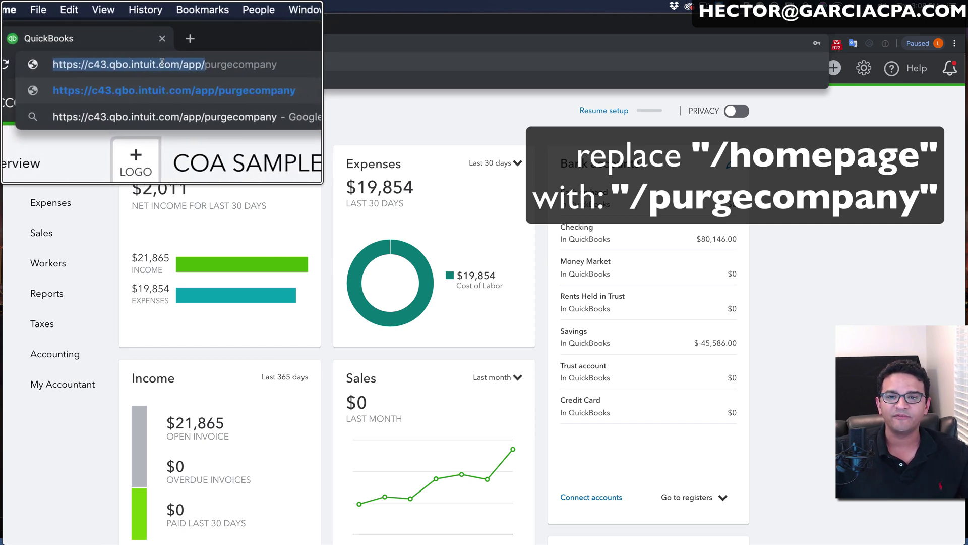
{"action": "double_click", "coordinate": [233, 65]}
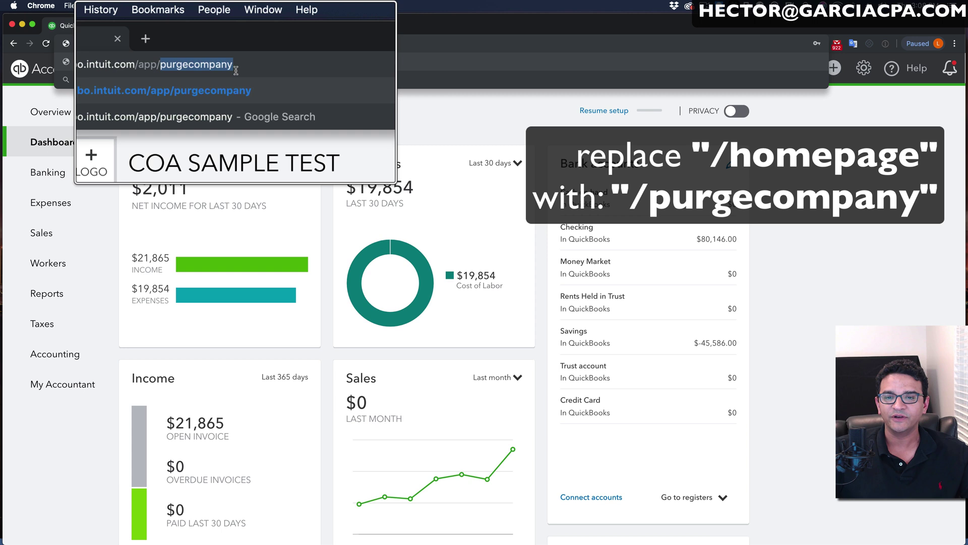
{"action": "left_click", "coordinate": [239, 43]}
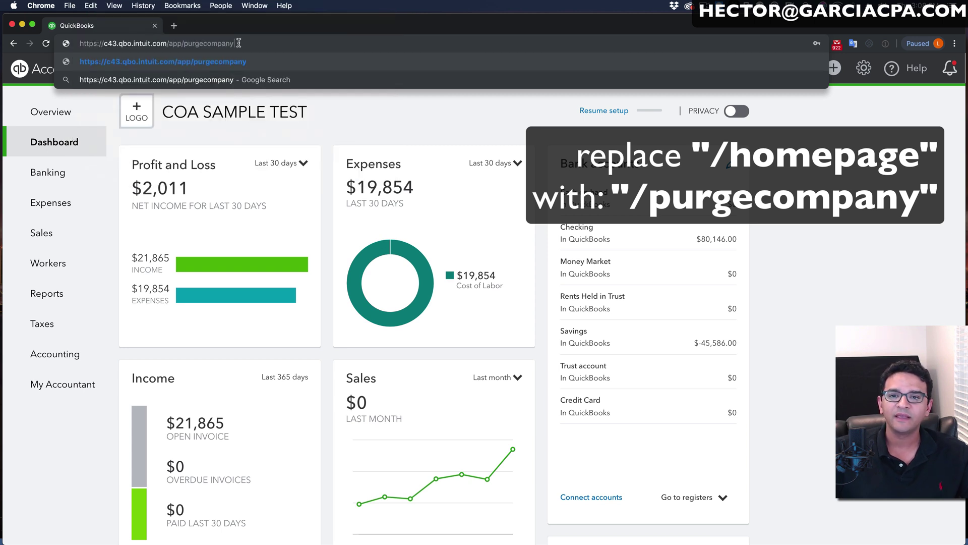
{"action": "key", "text": "Return"}
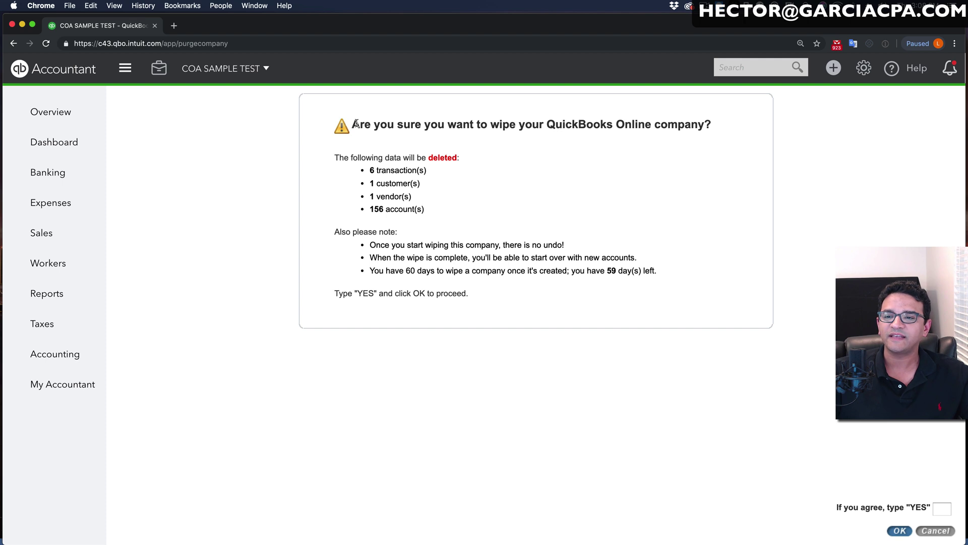
Step: Review the deletion of 6 transactions, 1 customer, 1 vendor and 156 accounts, then confirm with YES
{"action": "left_click_drag", "start_coordinate": [355, 124], "coordinate": [726, 131]}
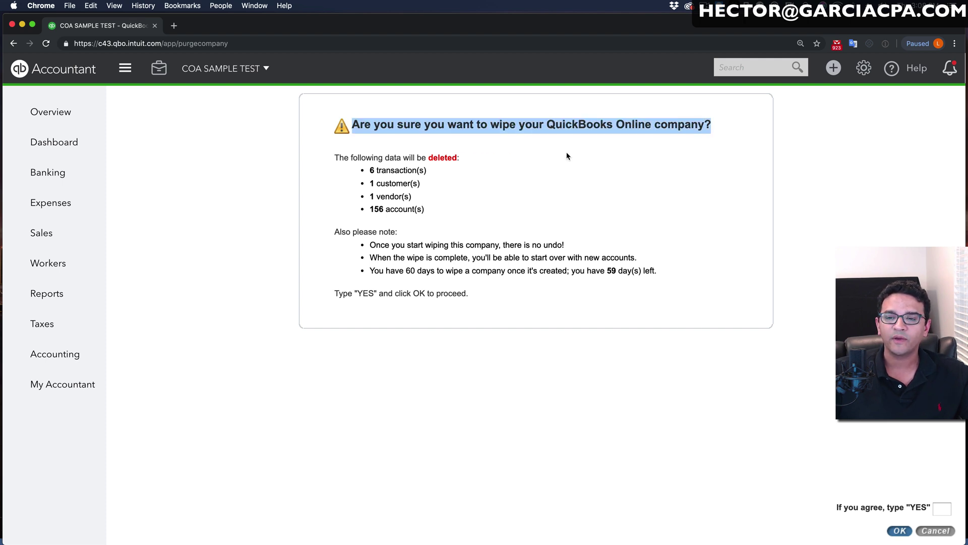
{"action": "left_click", "coordinate": [425, 179]}
{"action": "left_click_drag", "start_coordinate": [335, 156], "coordinate": [457, 168]}
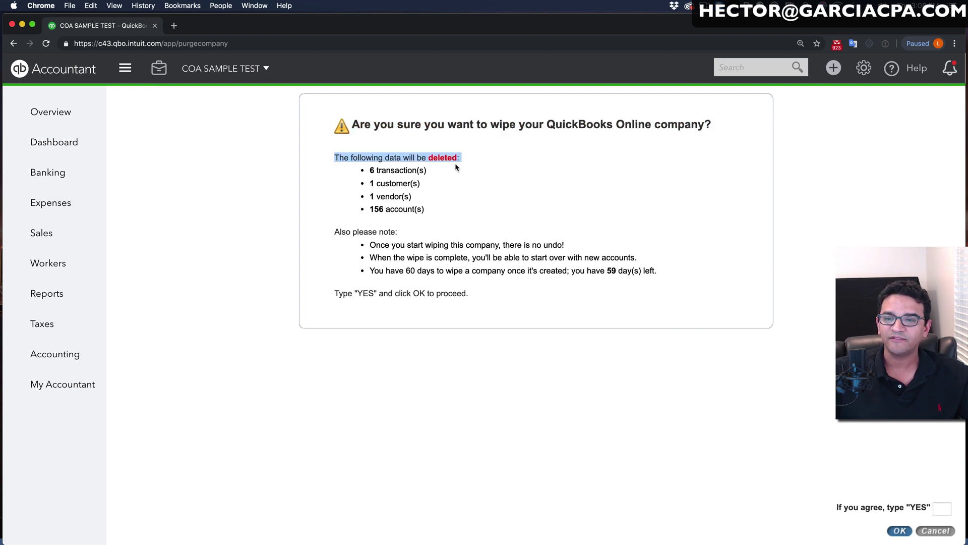
{"action": "left_click_drag", "start_coordinate": [370, 170], "coordinate": [426, 171]}
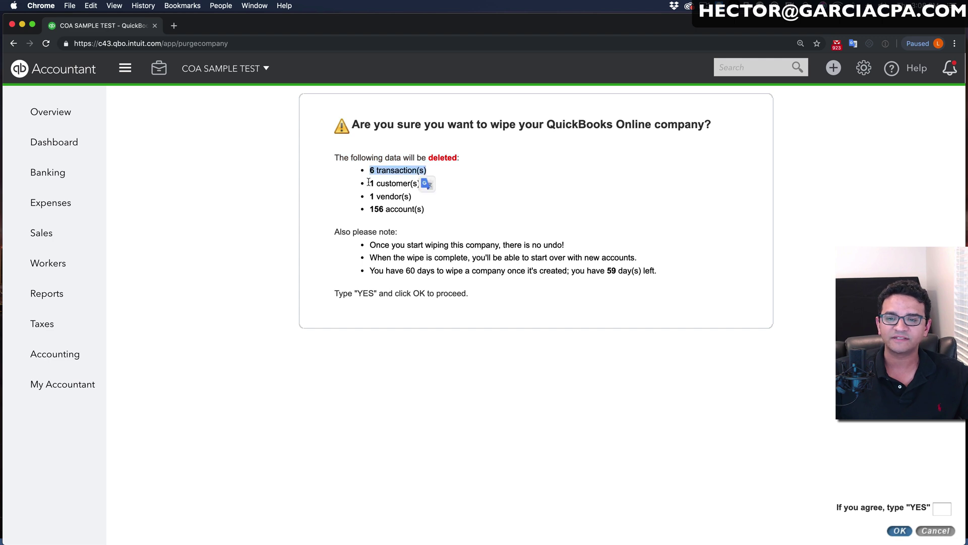
{"action": "left_click_drag", "start_coordinate": [369, 183], "coordinate": [431, 189]}
{"action": "left_click_drag", "start_coordinate": [364, 199], "coordinate": [434, 203]}
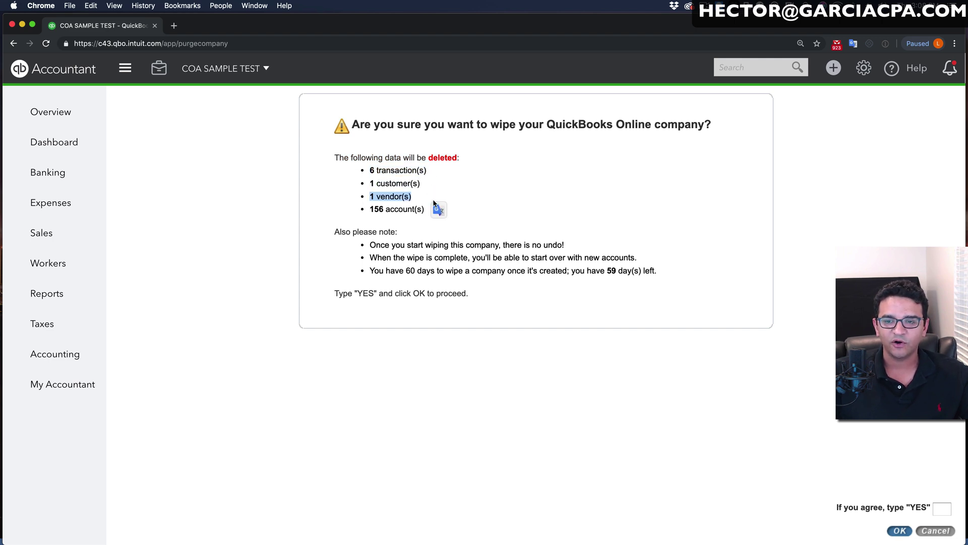
{"action": "left_click_drag", "start_coordinate": [364, 212], "coordinate": [466, 217]}
{"action": "left_click", "coordinate": [347, 294]}
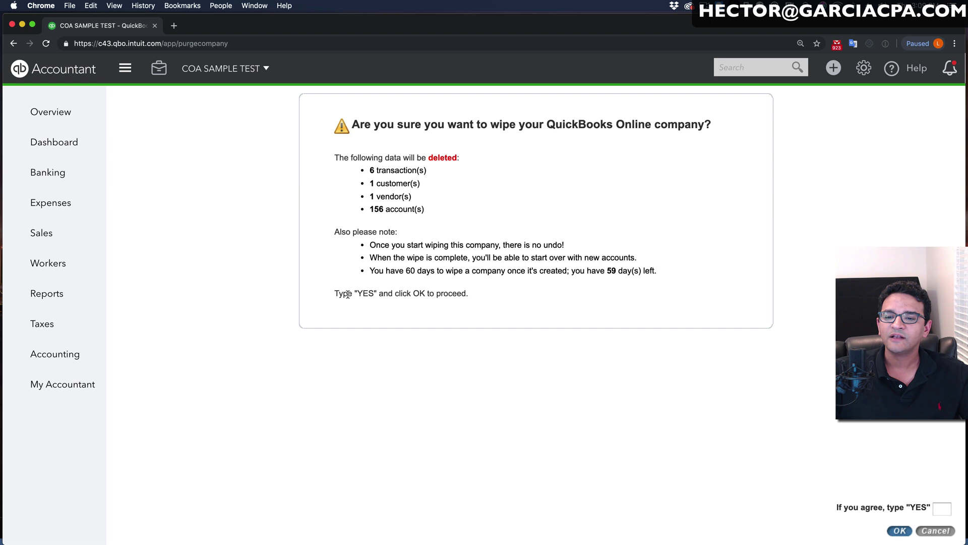
{"action": "left_click", "coordinate": [940, 510]}
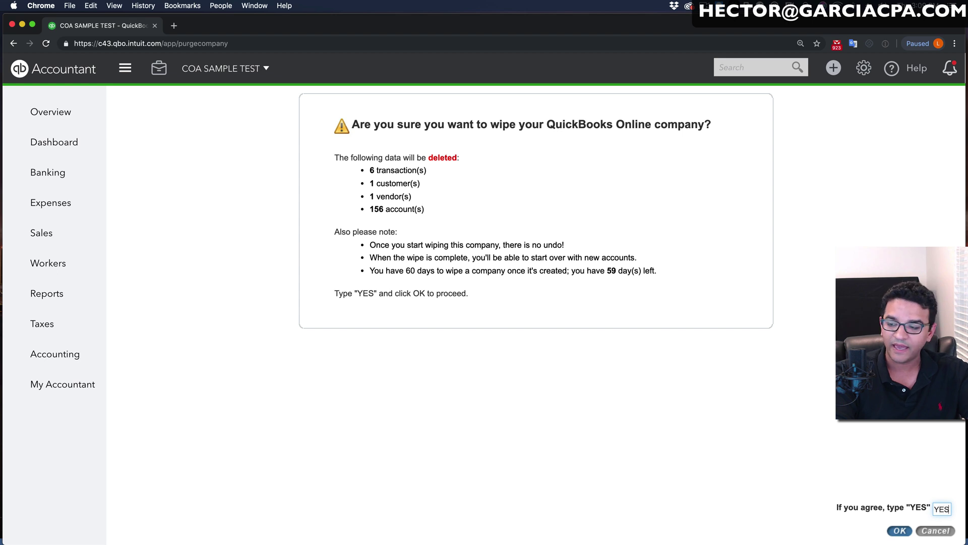
{"action": "left_click", "coordinate": [899, 531]}
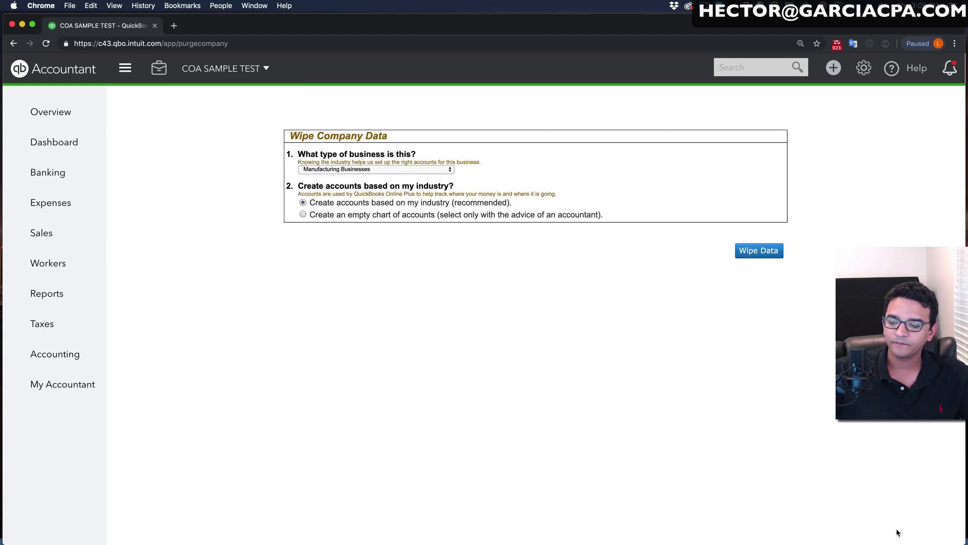
Step: Set business type to Other Accounting Services, choose an empty chart of accounts, and wipe the data
{"action": "left_click", "coordinate": [356, 170]}
{"action": "mouse_move", "coordinate": [360, 5]}
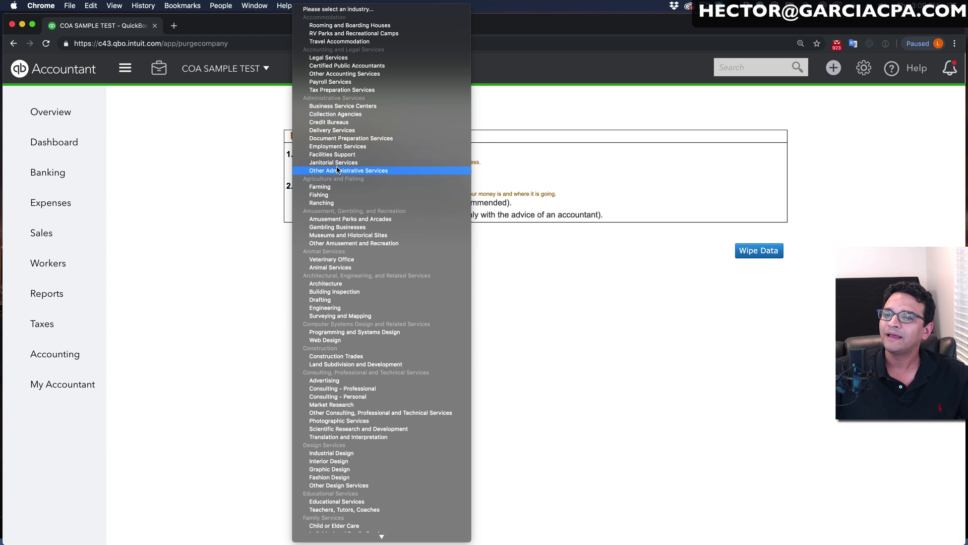
{"action": "scroll", "coordinate": [360, 261], "scroll_direction": "down", "scroll_amount": 10}
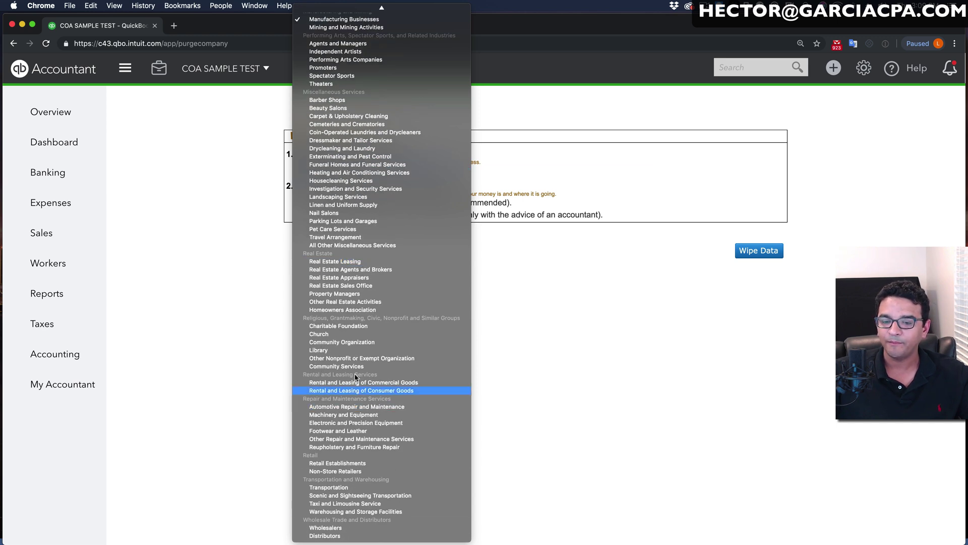
{"action": "scroll", "coordinate": [352, 386], "scroll_direction": "up", "scroll_amount": 15}
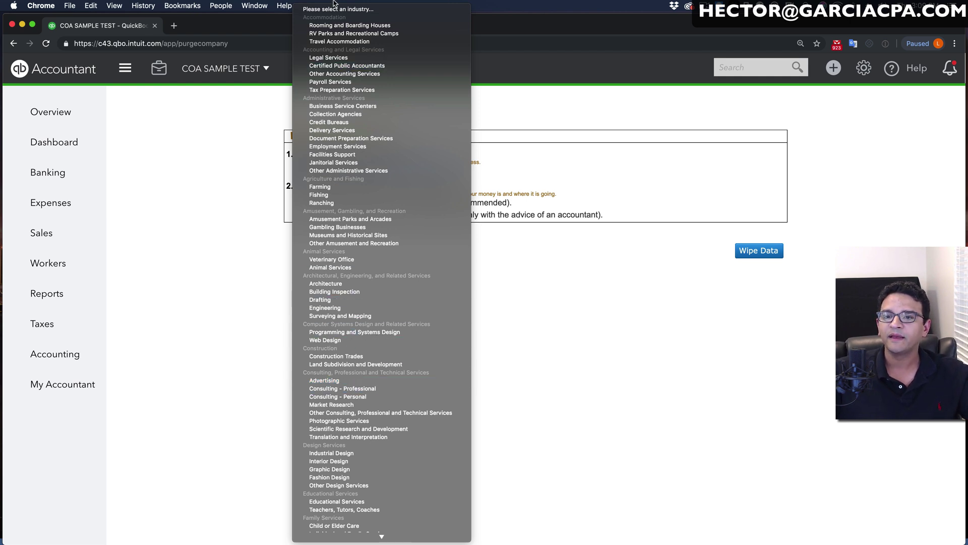
{"action": "left_click", "coordinate": [341, 76]}
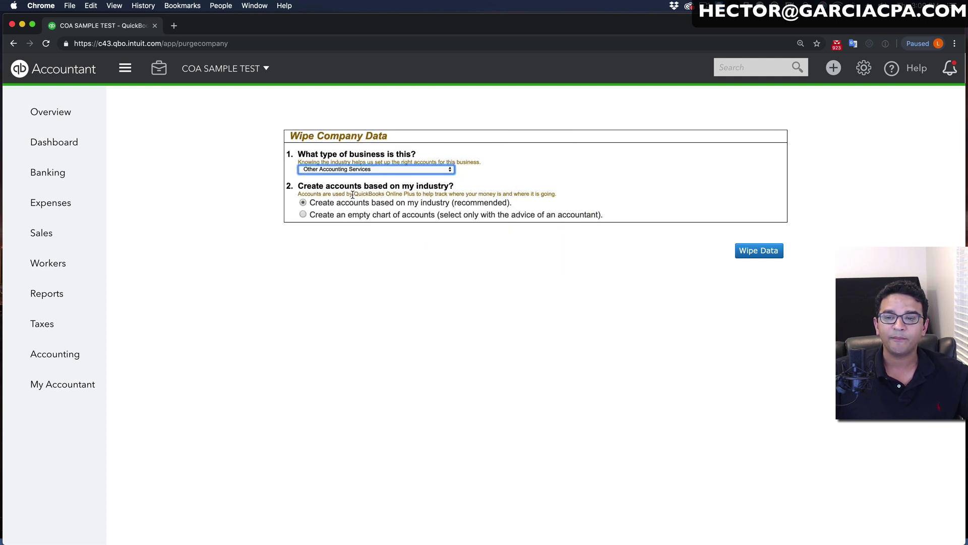
{"action": "left_click", "coordinate": [303, 203]}
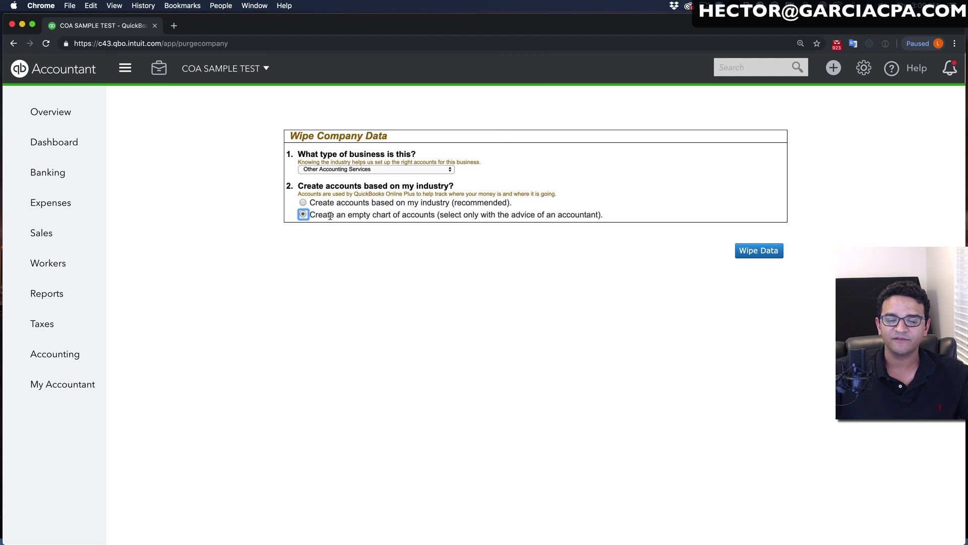
{"action": "left_click", "coordinate": [760, 253]}
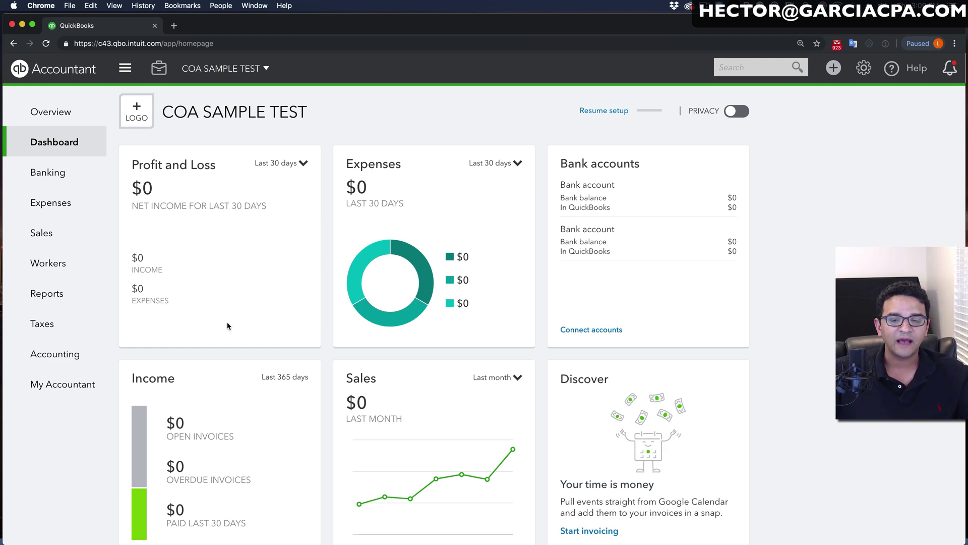
Step: Open the Chart of Accounts from the Accounting menu to see the six remaining accounts
{"action": "mouse_move", "coordinate": [56, 353]}
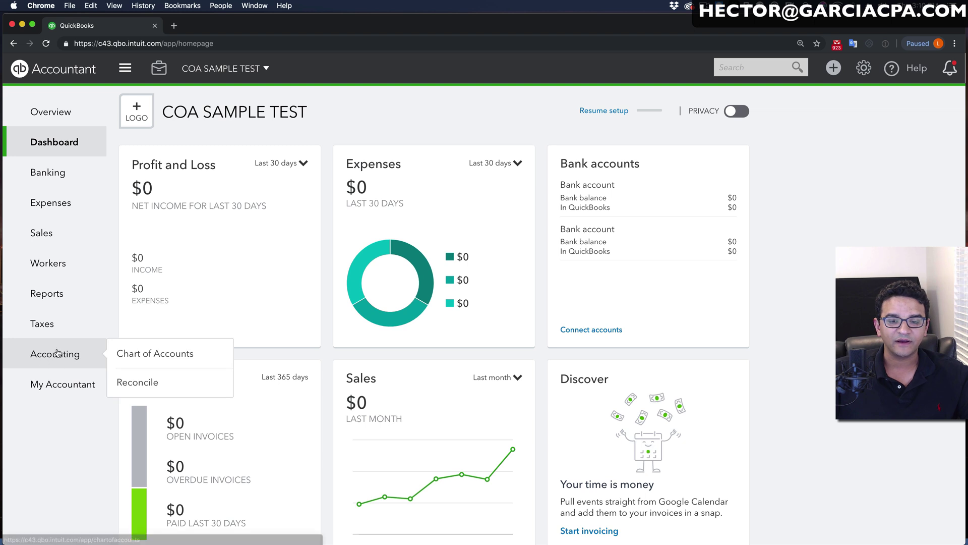
{"action": "left_click", "coordinate": [158, 353]}
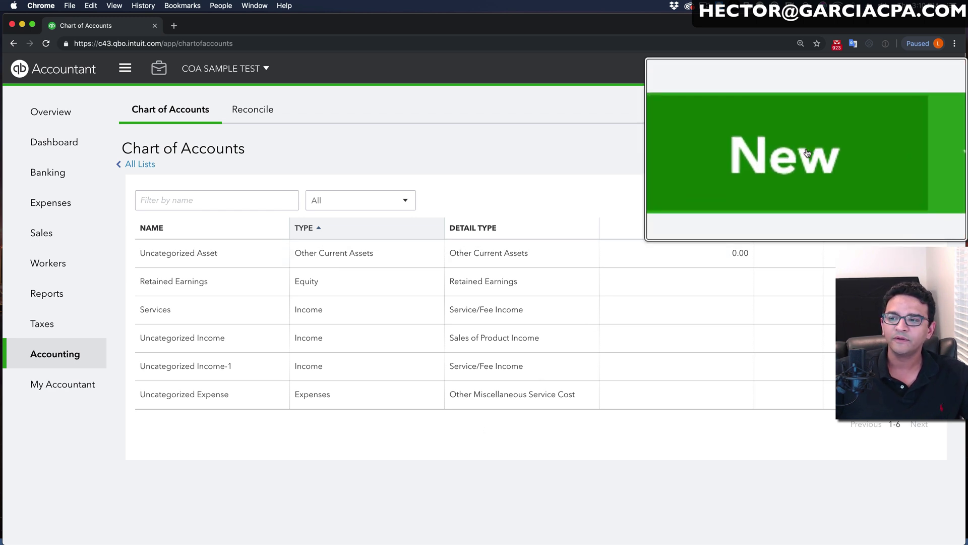
{"action": "left_click", "coordinate": [914, 151]}
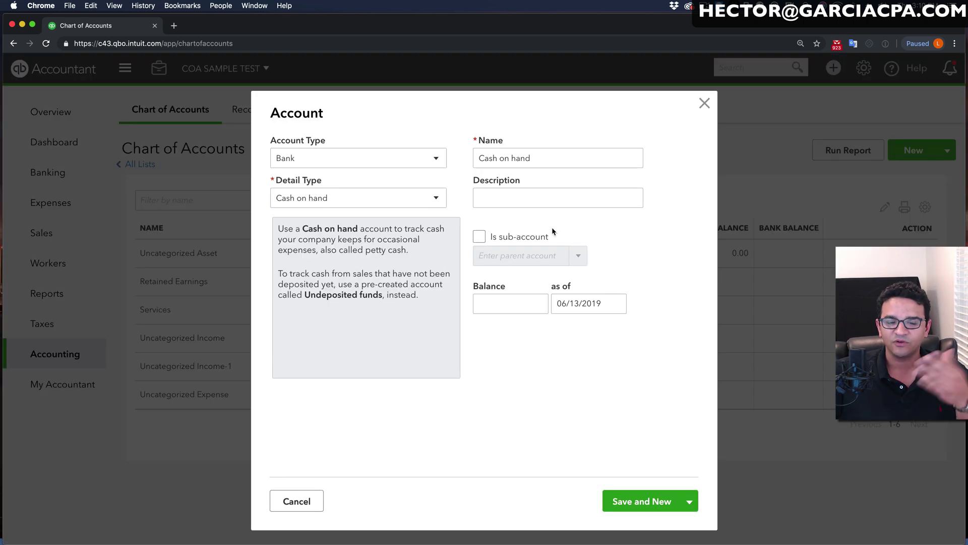
{"action": "left_click", "coordinate": [705, 104]}
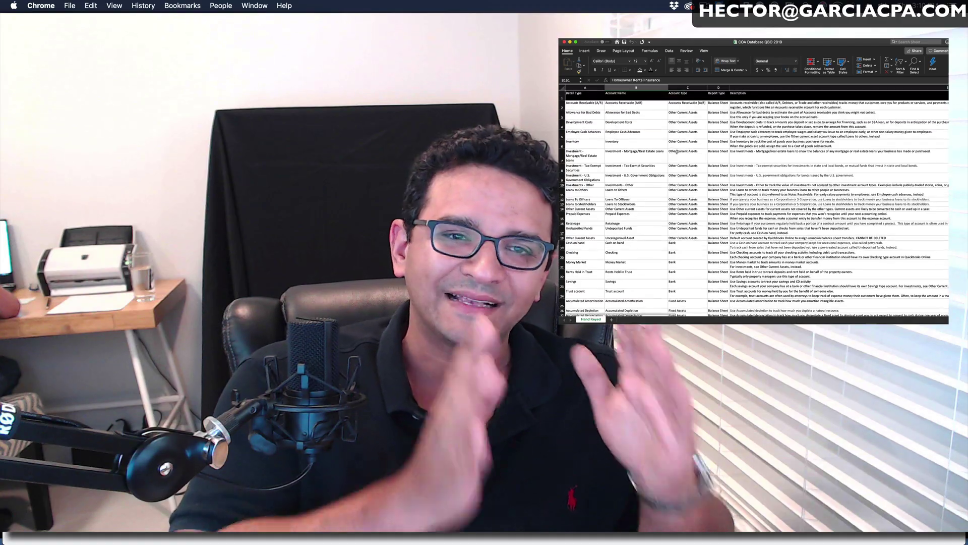
{"action": "scroll", "coordinate": [677, 151], "scroll_direction": "down", "scroll_amount": 15}
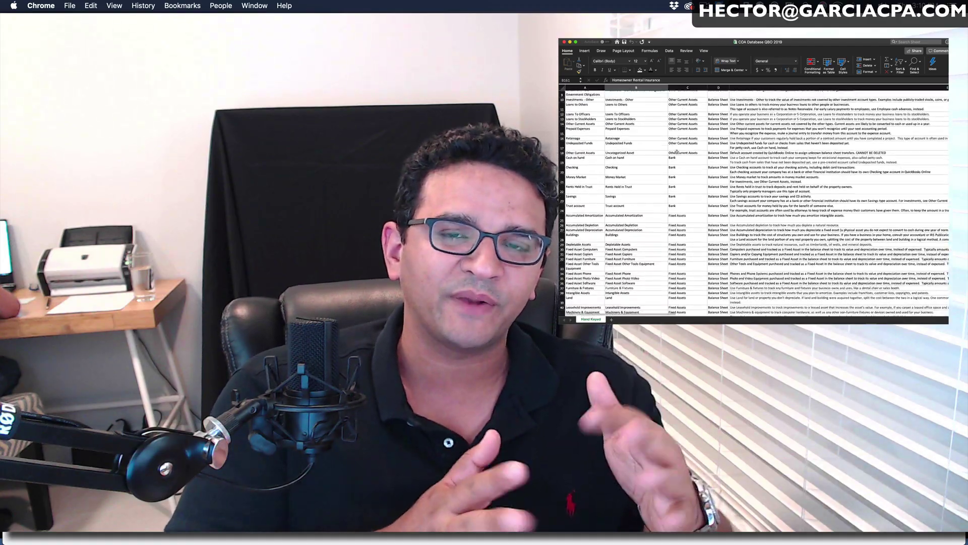
{"action": "scroll", "coordinate": [676, 151], "scroll_direction": "down", "scroll_amount": 20}
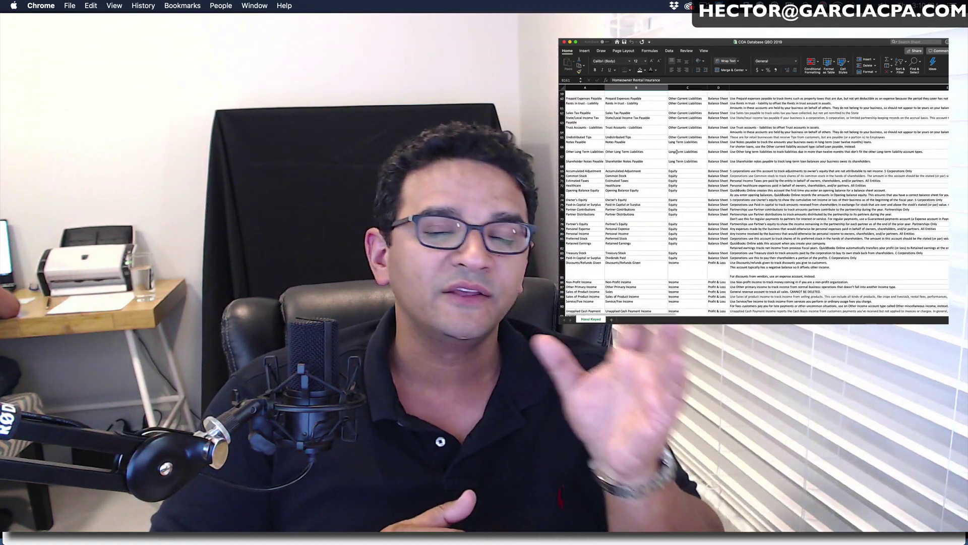
{"action": "scroll", "coordinate": [677, 151], "scroll_direction": "down", "scroll_amount": 8}
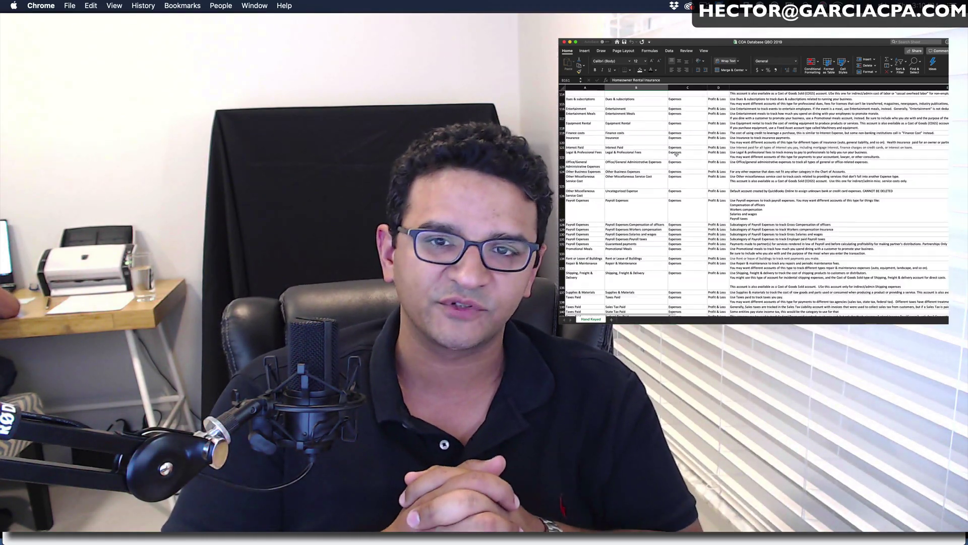